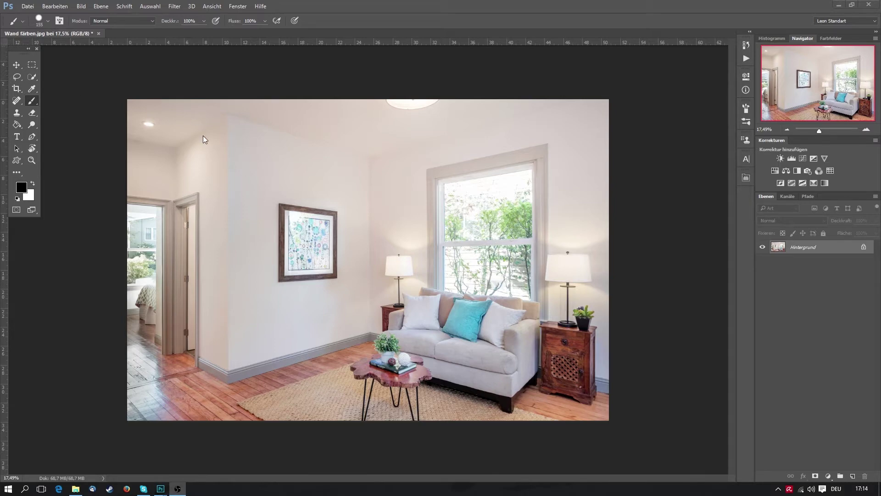
# Start a Pen path at the left wall's upper-left corner and add its upper-right corner.
pyautogui.press('p')
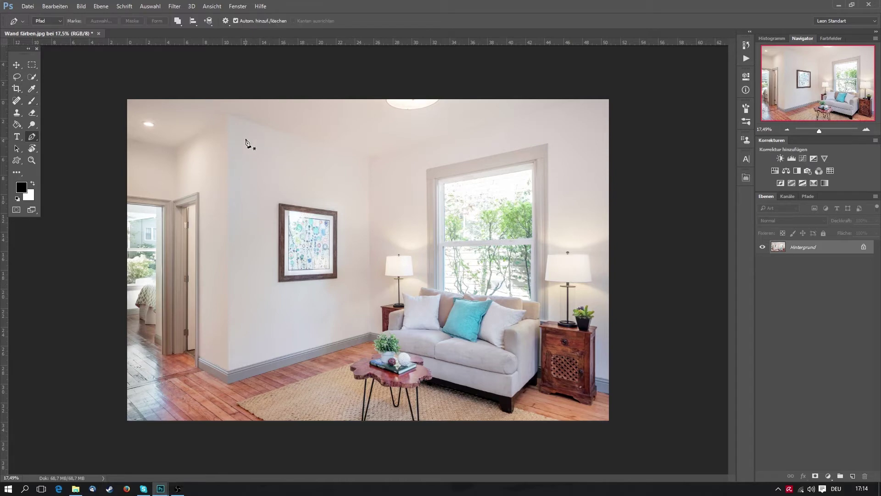
pyautogui.scroll(3, 268, 111)
pyautogui.scroll(5, 216, 97)
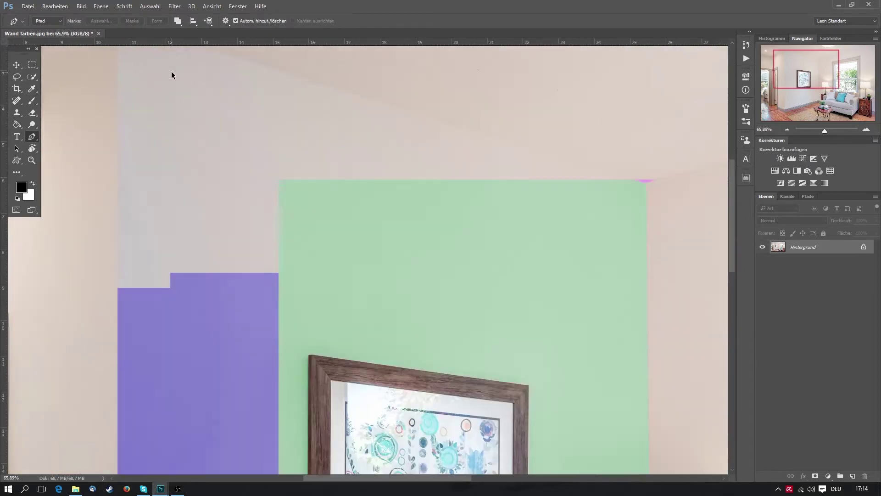
pyautogui.scroll(2, 137, 132)
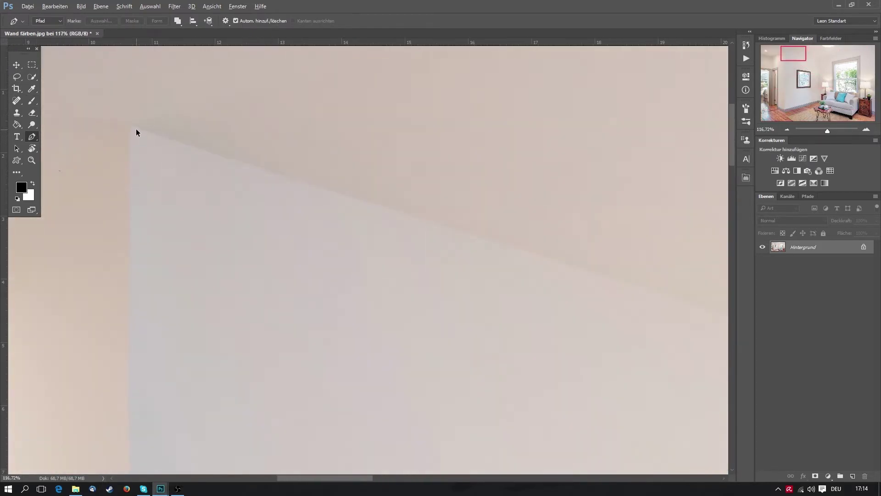
pyautogui.click(132, 126)
pyautogui.moveTo(468, 263)
pyautogui.mouseDown()
pyautogui.moveTo(220, 224)
pyautogui.moveTo(147, 168)
pyautogui.mouseUp()
pyautogui.moveTo(526, 250)
pyautogui.mouseDown()
pyautogui.moveTo(324, 191)
pyautogui.moveTo(477, 256)
pyautogui.mouseUp()
pyautogui.click(354, 206)
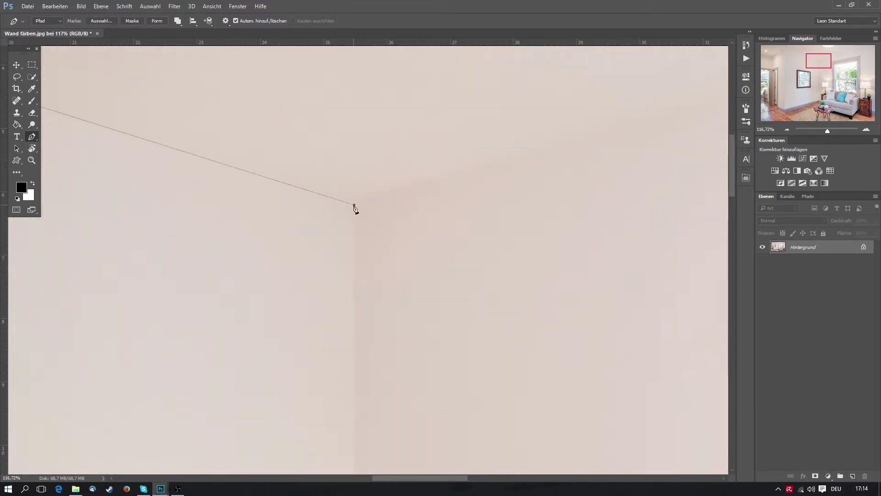
# Continue the wall path down to the baseboard and along it with several points.
pyautogui.moveTo(368, 401); pyautogui.dragTo(393, 183)
pyautogui.scroll(-2, 390, 462)
pyautogui.scroll(-3, 389, 462)
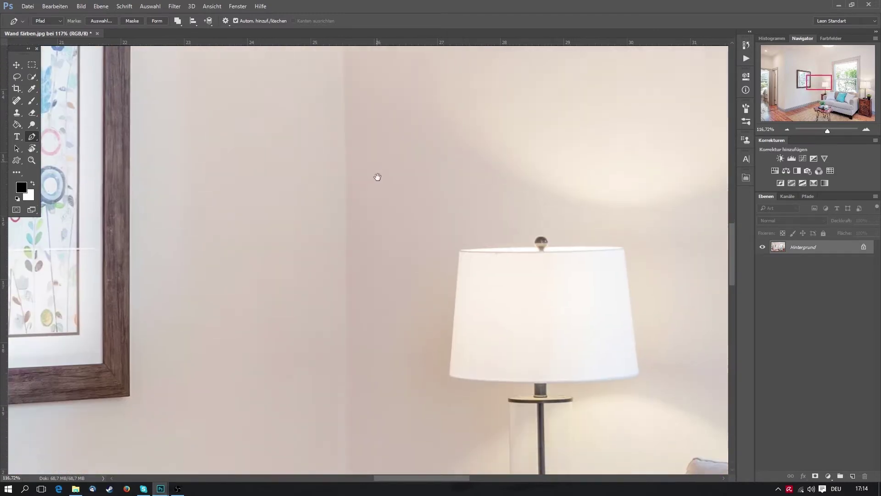
pyautogui.scroll(-1, 375, 177)
pyautogui.scroll(-3, 366, 197)
pyautogui.scroll(-1, 344, 354)
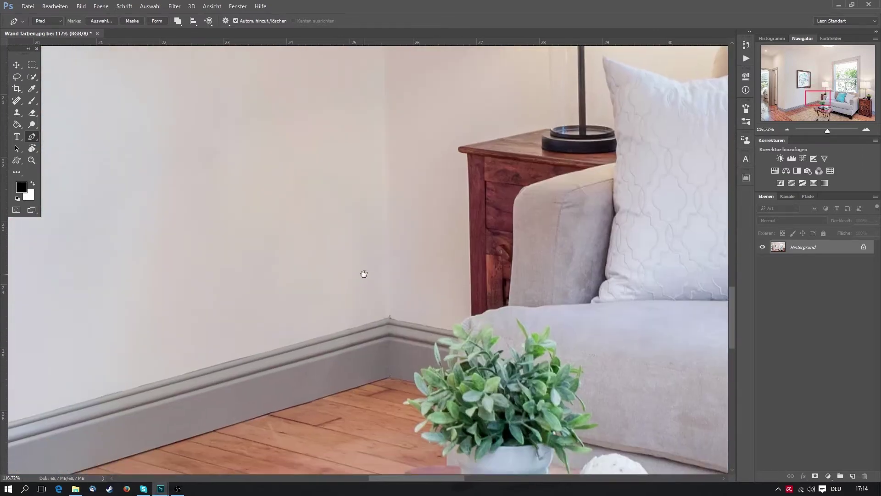
pyautogui.click(390, 319)
pyautogui.moveTo(178, 356); pyautogui.dragTo(472, 260)
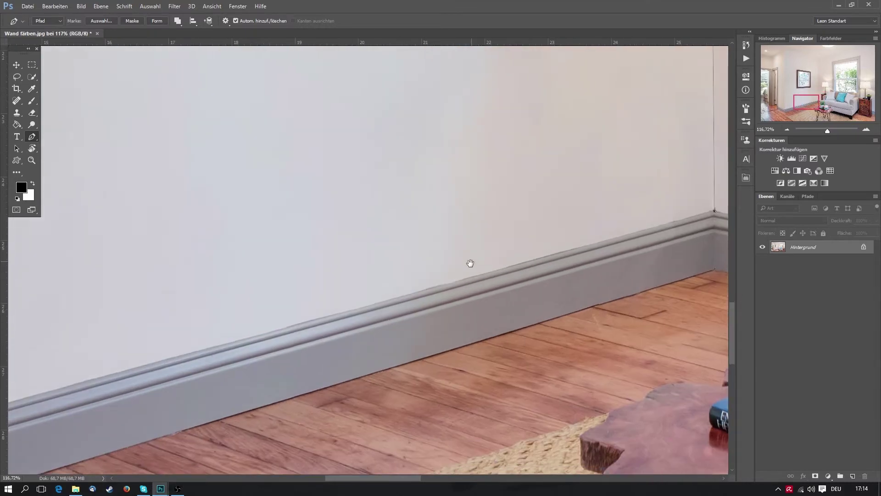
pyautogui.moveTo(304, 322); pyautogui.dragTo(252, 334)
pyautogui.click(210, 348)
# Close the wall outline at its first point near the left edge.
pyautogui.moveTo(125, 374); pyautogui.dragTo(192, 381)
pyautogui.scroll(10, 144, 371)
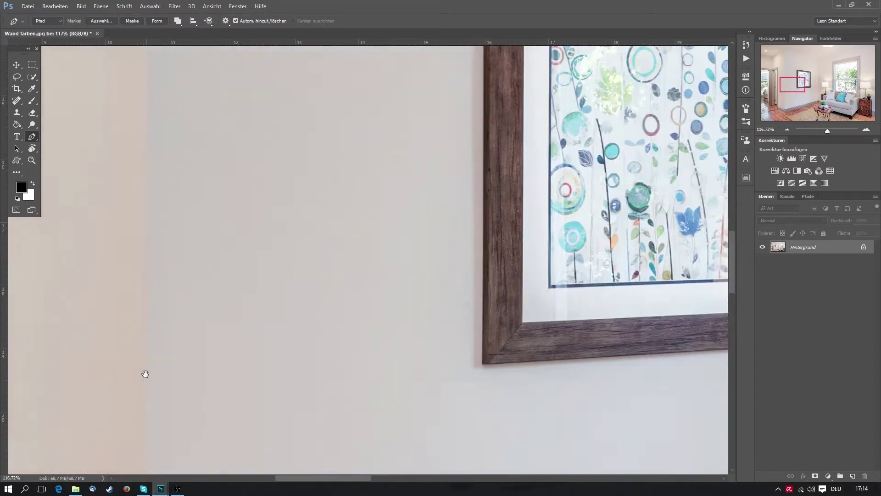
pyautogui.scroll(4, 156, 360)
pyautogui.scroll(5, 156, 360)
pyautogui.scroll(4, 179, 383)
pyautogui.scroll(-1, 169, 193)
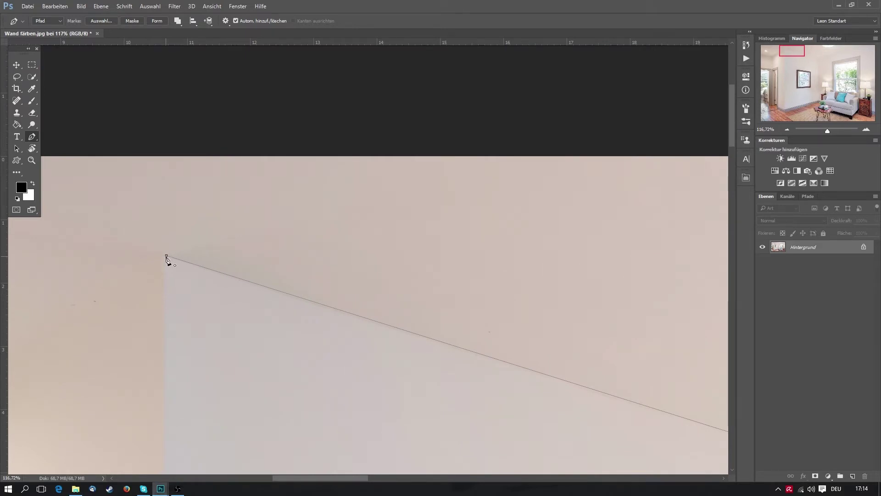
pyautogui.click(166, 256)
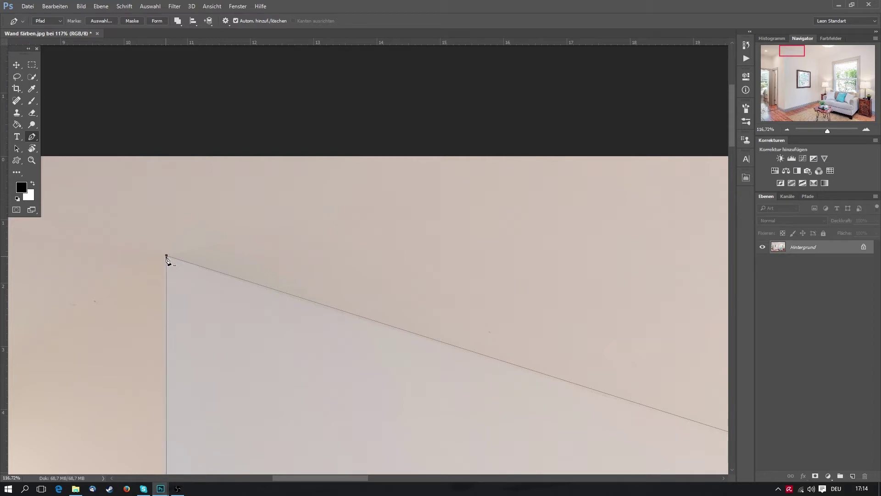
pyautogui.scroll(-5, 337, 339)
pyautogui.scroll(-6, 337, 340)
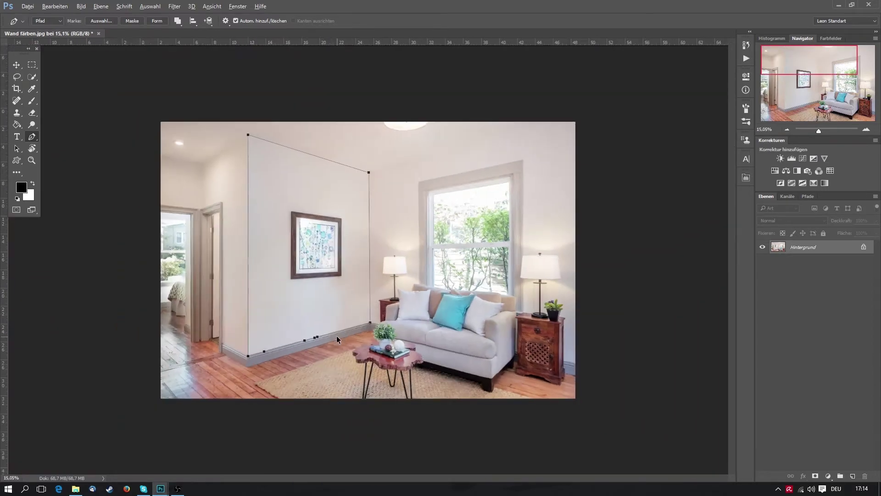
pyautogui.rightClick(300, 186)
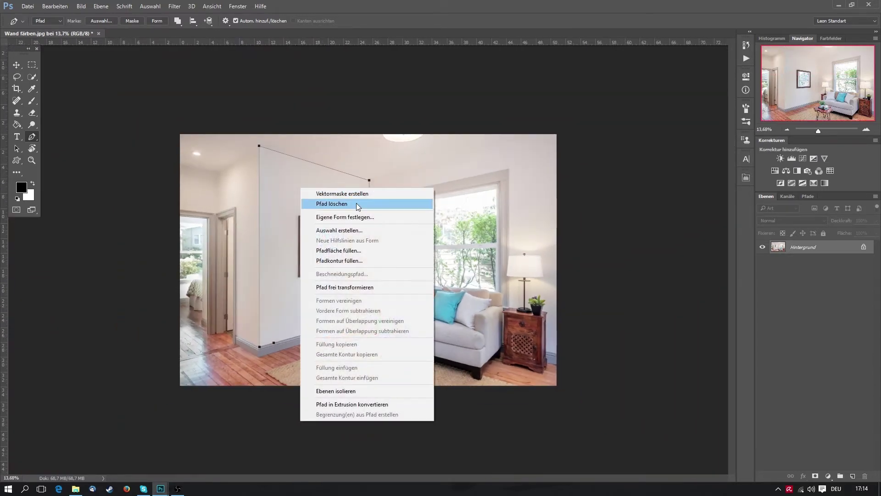
# Make a selection from the wall path with a 0.5 px feather radius.
pyautogui.click(356, 230)
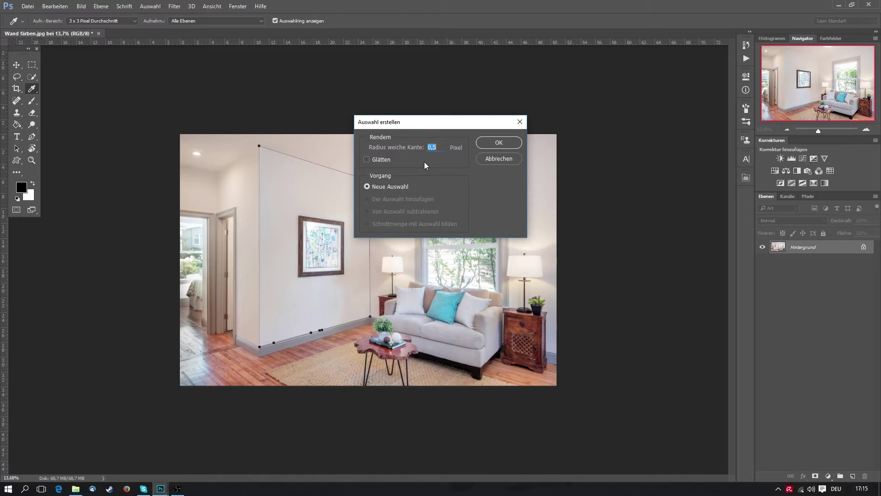
pyautogui.click(498, 142)
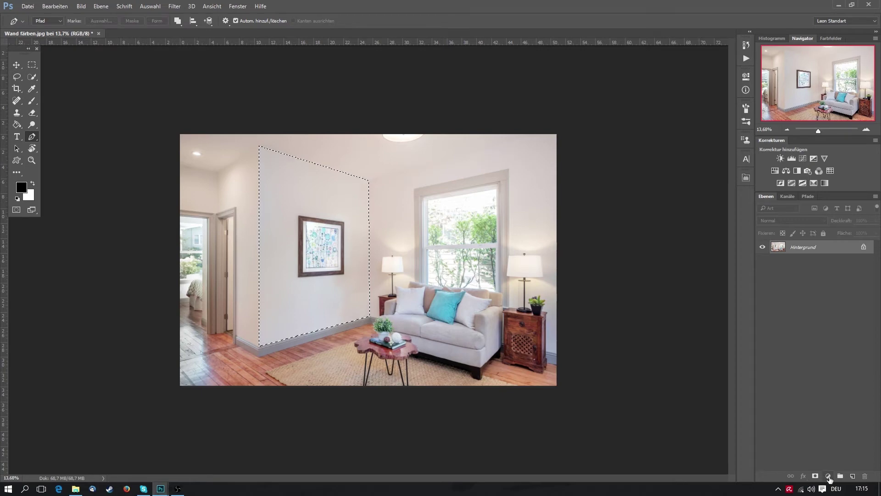
# Add a wall-masked Hue/Saturation layer, colorize it, and push hue and saturation to bright green.
pyautogui.click(828, 477)
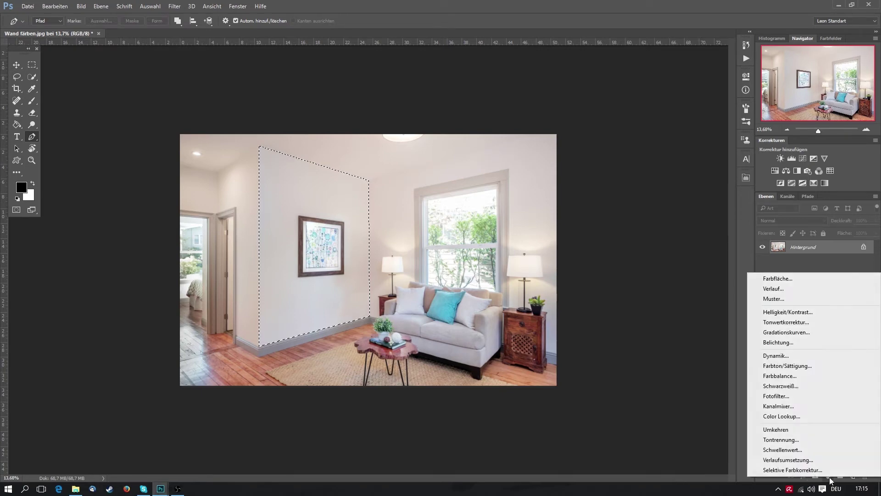
pyautogui.click(813, 365)
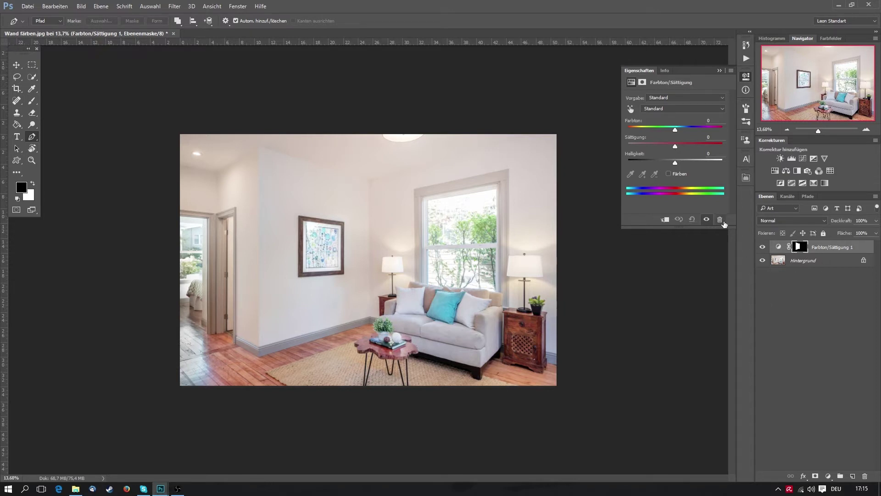
pyautogui.moveTo(675, 131); pyautogui.dragTo(664, 139)
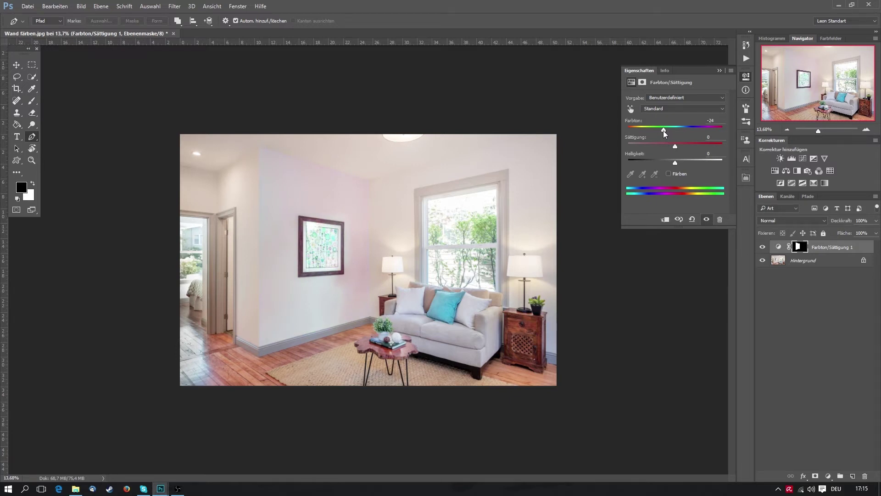
pyautogui.moveTo(663, 130); pyautogui.dragTo(676, 175)
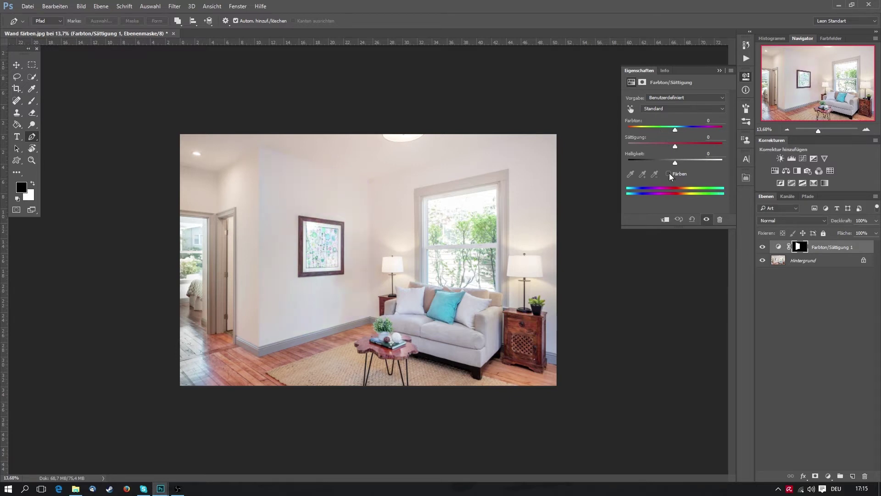
pyautogui.click(668, 174)
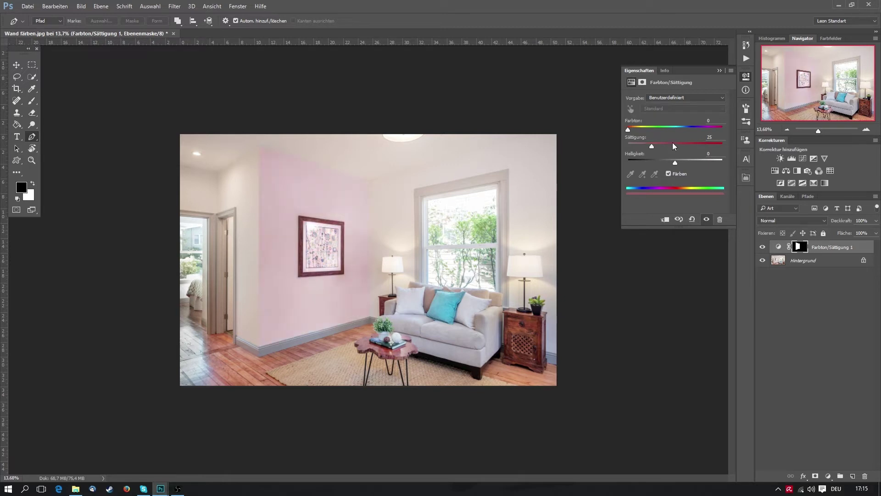
pyautogui.moveTo(629, 130); pyautogui.dragTo(695, 130)
pyautogui.moveTo(653, 146)
pyautogui.mouseDown()
pyautogui.moveTo(726, 148)
pyautogui.moveTo(662, 163)
pyautogui.moveTo(695, 146)
pyautogui.moveTo(682, 129)
pyautogui.moveTo(661, 133)
pyautogui.moveTo(667, 146)
pyautogui.moveTo(647, 130)
pyautogui.moveTo(665, 130)
pyautogui.mouseUp()
pyautogui.click(746, 76)
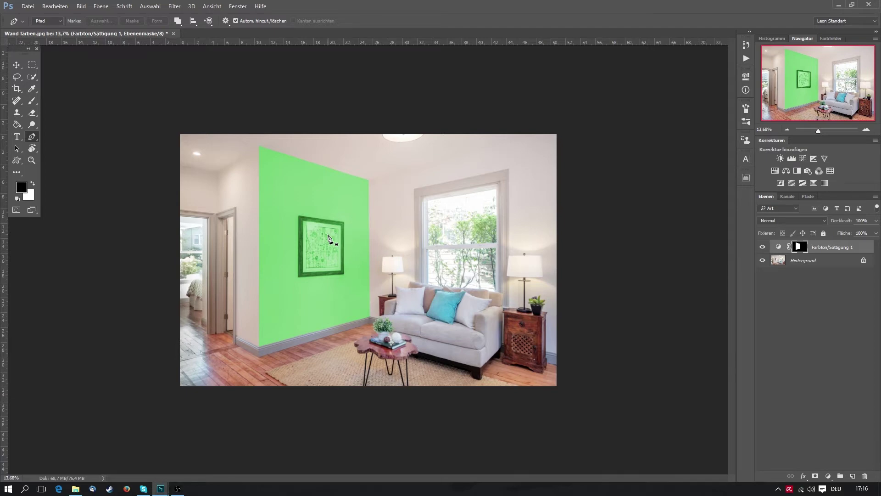
pyautogui.scroll(1, 328, 231)
# Zoom into the picture frame and place the first Pen point at a frame corner.
pyautogui.scroll(2, 312, 228)
pyautogui.scroll(2, 267, 226)
pyautogui.scroll(2, 253, 226)
pyautogui.scroll(1, 252, 225)
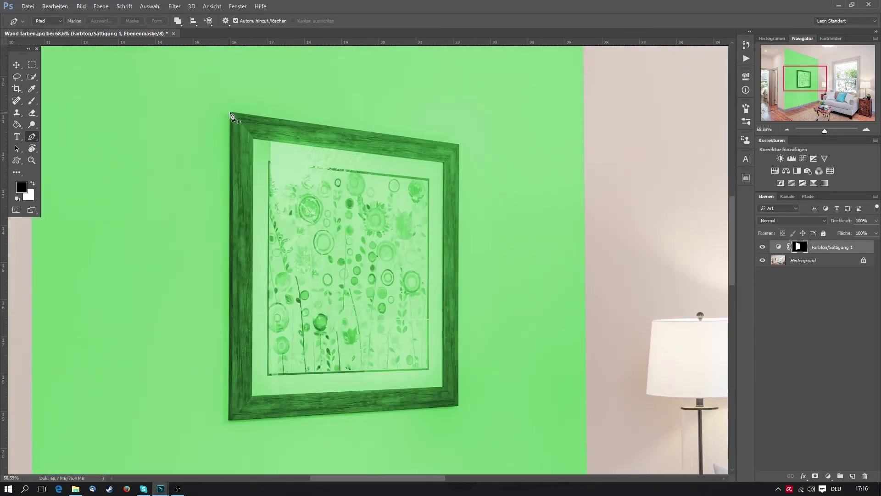
pyautogui.scroll(3, 231, 114)
pyautogui.scroll(4, 234, 119)
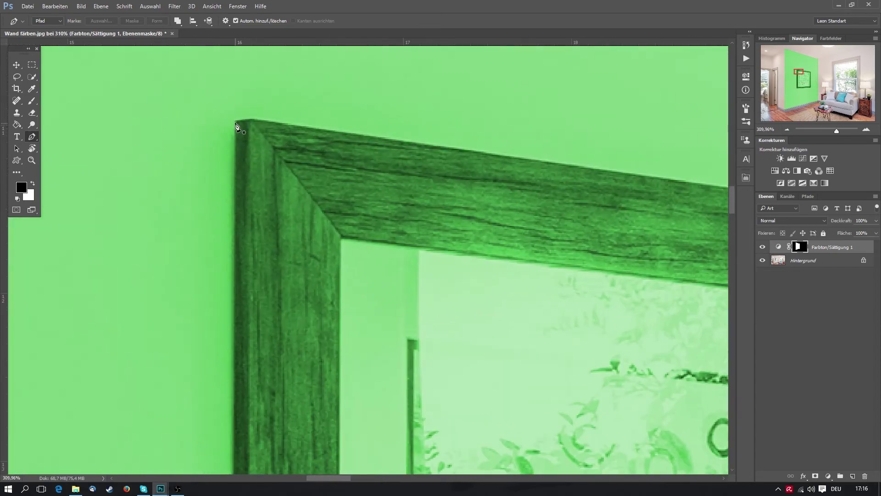
pyautogui.moveTo(393, 153); pyautogui.dragTo(143, 152)
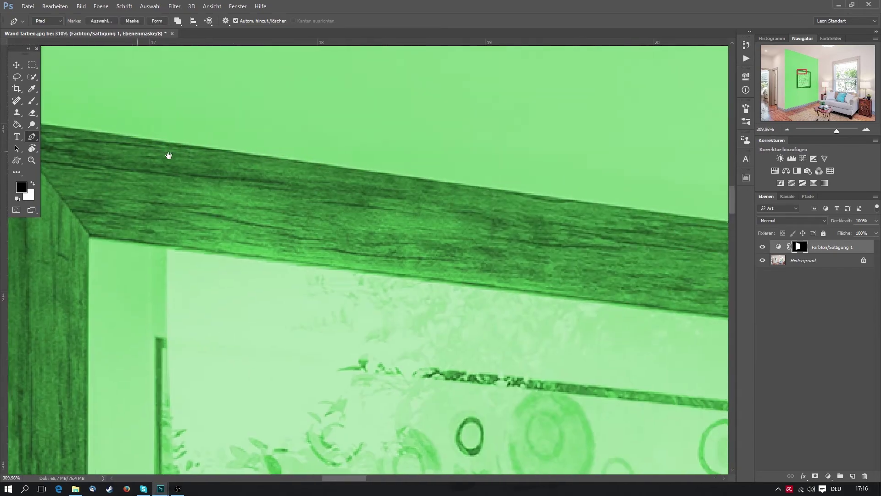
pyautogui.moveTo(509, 228)
pyautogui.mouseDown()
pyautogui.moveTo(387, 209)
pyautogui.moveTo(394, 174)
pyautogui.mouseUp()
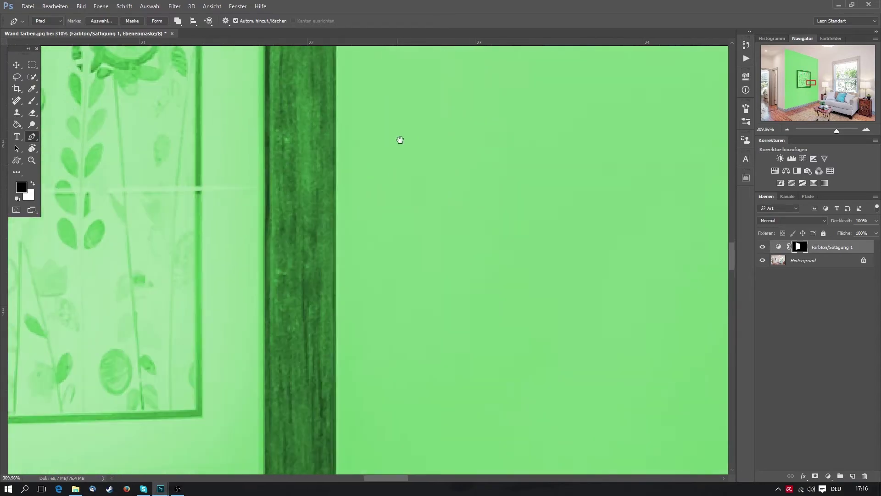
pyautogui.click(385, 309)
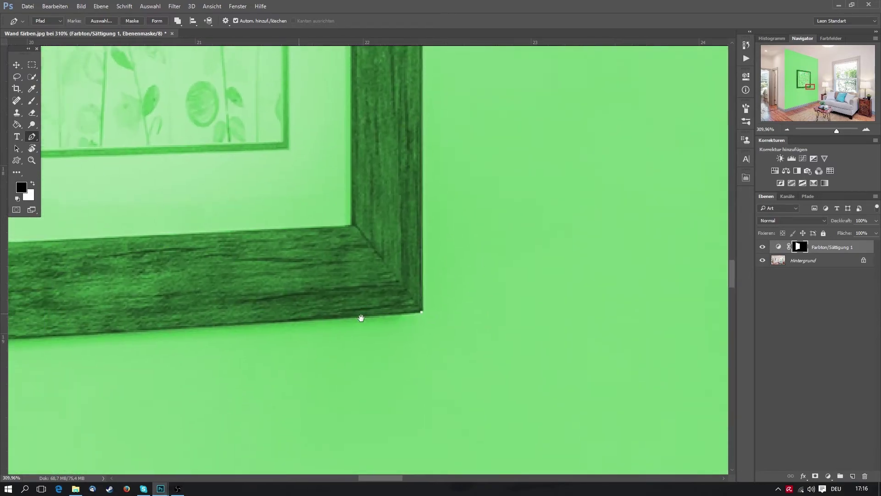
# Add the frame's bottom-left corner and close the path at its top-left corner.
pyautogui.moveTo(108, 285); pyautogui.dragTo(470, 307)
pyautogui.click(173, 353)
pyautogui.moveTo(183, 158)
pyautogui.mouseDown()
pyautogui.moveTo(199, 228)
pyautogui.moveTo(186, 389)
pyautogui.mouseUp()
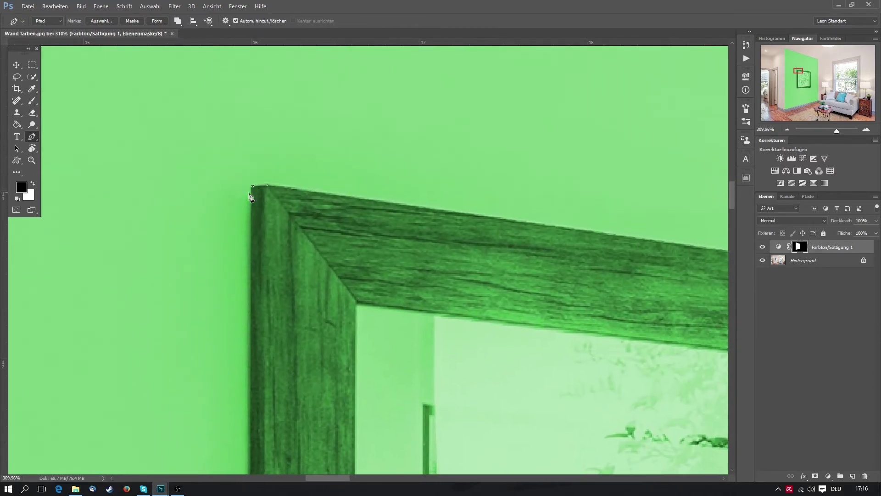
pyautogui.click(252, 186)
pyautogui.scroll(-2, 253, 190)
pyautogui.scroll(-5, 332, 286)
pyautogui.scroll(-4, 343, 296)
pyautogui.scroll(-5, 373, 328)
# Convert the frame path to a selection and fill it with black on the wall mask.
pyautogui.rightClick(373, 329)
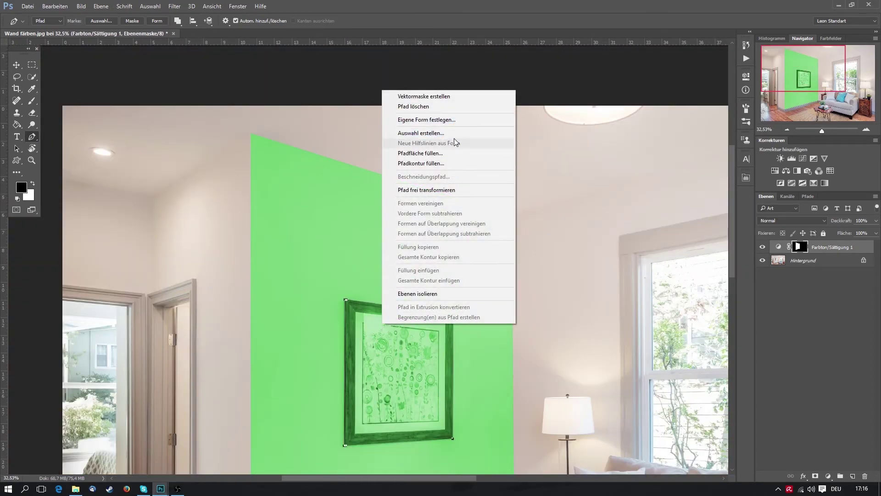
pyautogui.click(454, 132)
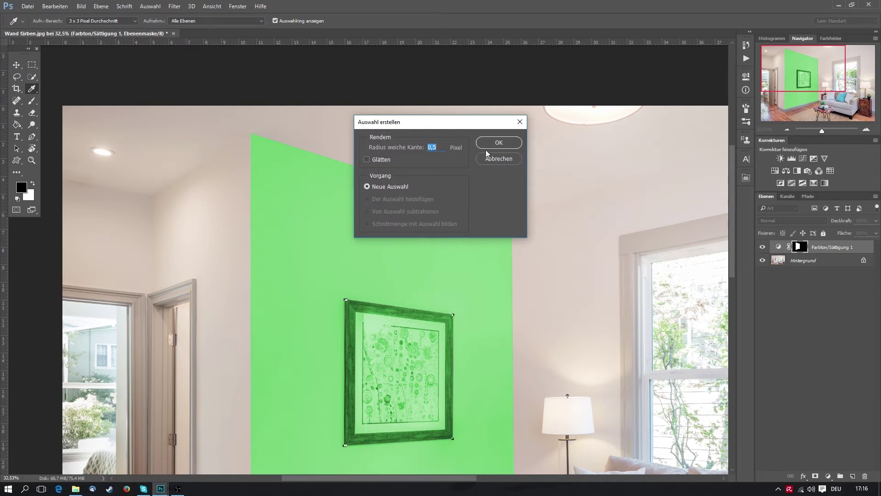
pyautogui.click(510, 145)
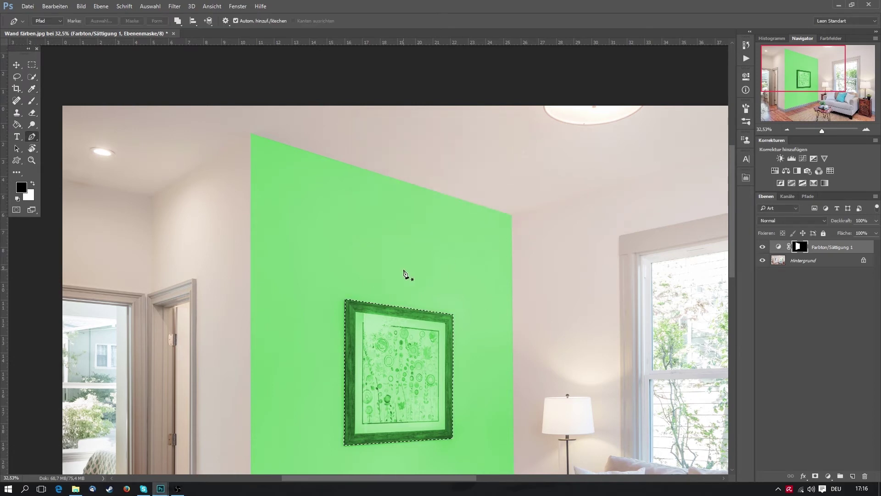
pyautogui.click(54, 6)
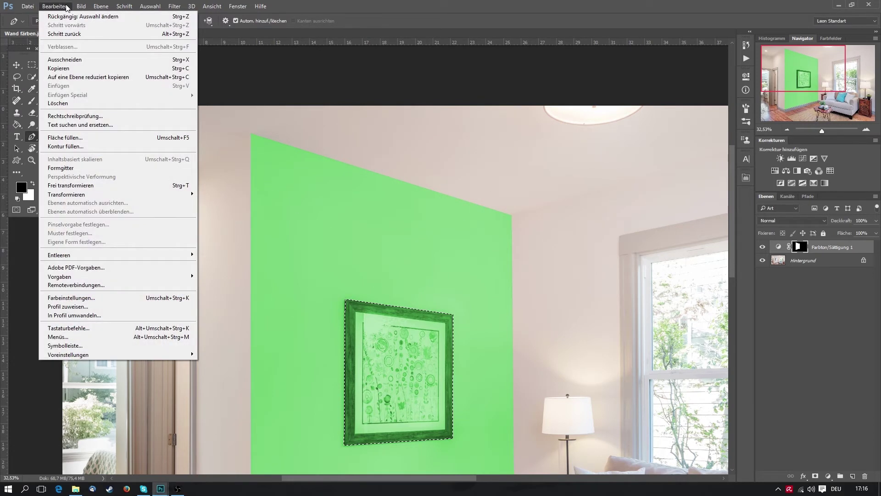
pyautogui.click(79, 137)
pyautogui.click(554, 131)
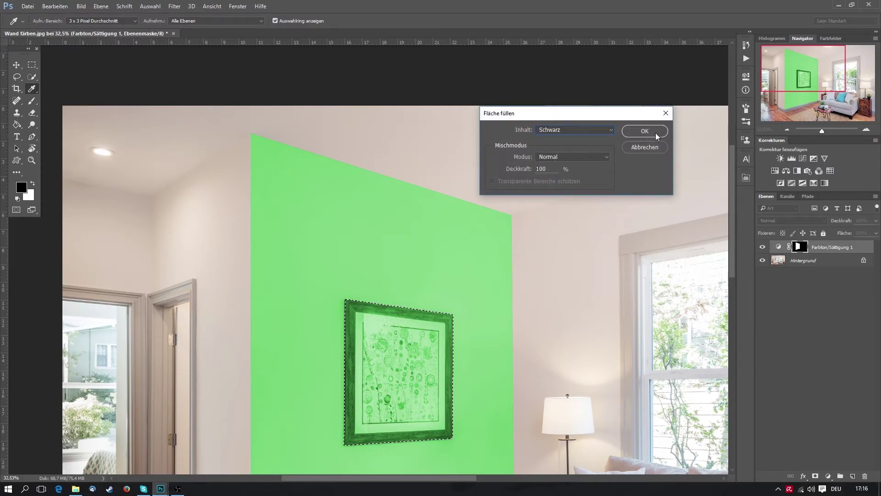
pyautogui.click(655, 133)
# Deselect the frame and duplicate the wall Hue/Saturation adjustment layer with Ctrl+J.
pyautogui.press('p')
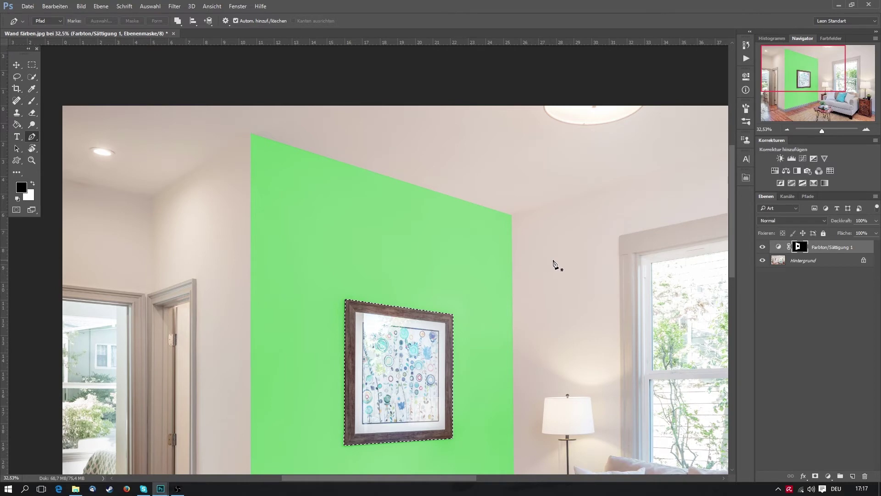
pyautogui.scroll(-3, 524, 278)
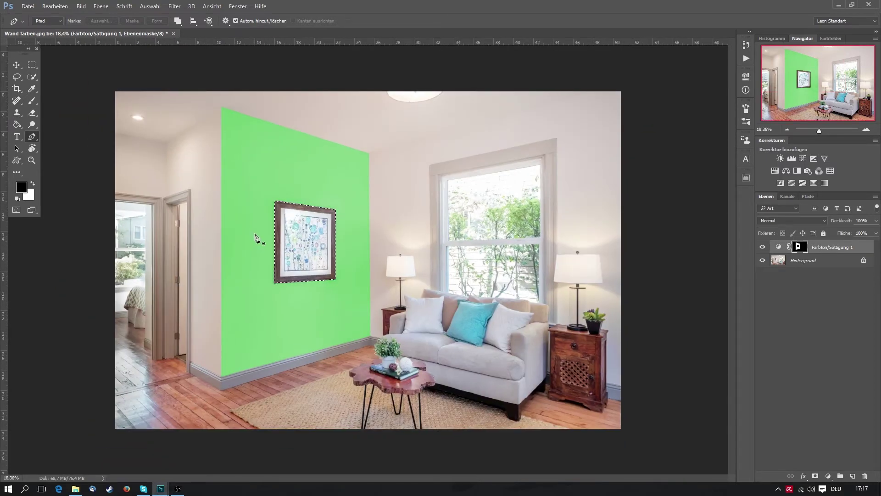
pyautogui.hotkey('ctrl', 'd')
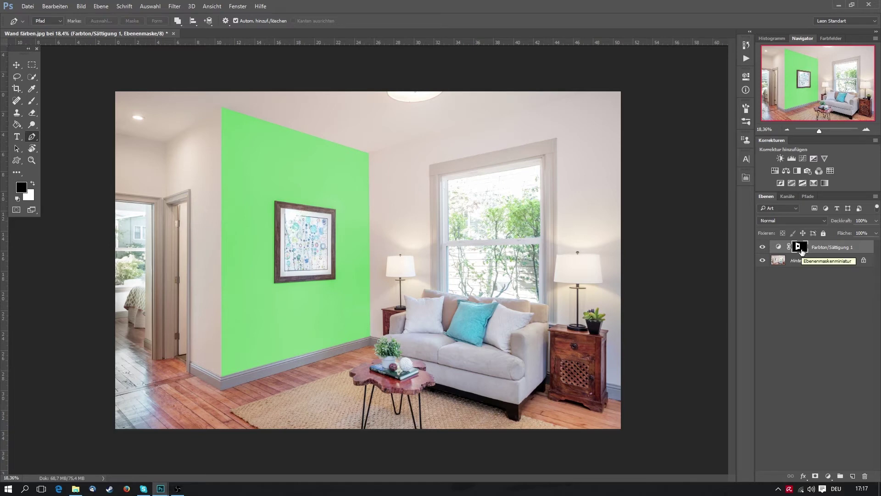
pyautogui.hotkey('ctrl', 'j')
pyautogui.hotkey('ctrl', 'j')
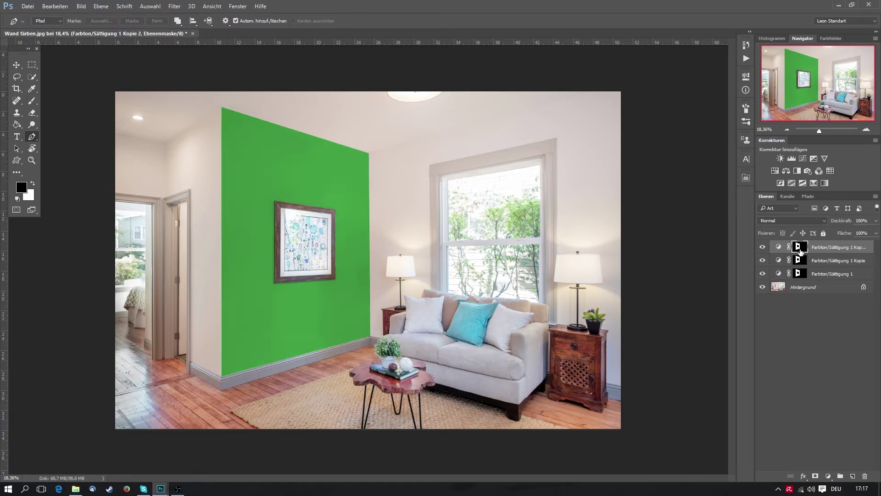
# Set the middle wall copy's hue to 213 for blue and the top copy's to 344 for magenta.
pyautogui.click(762, 247)
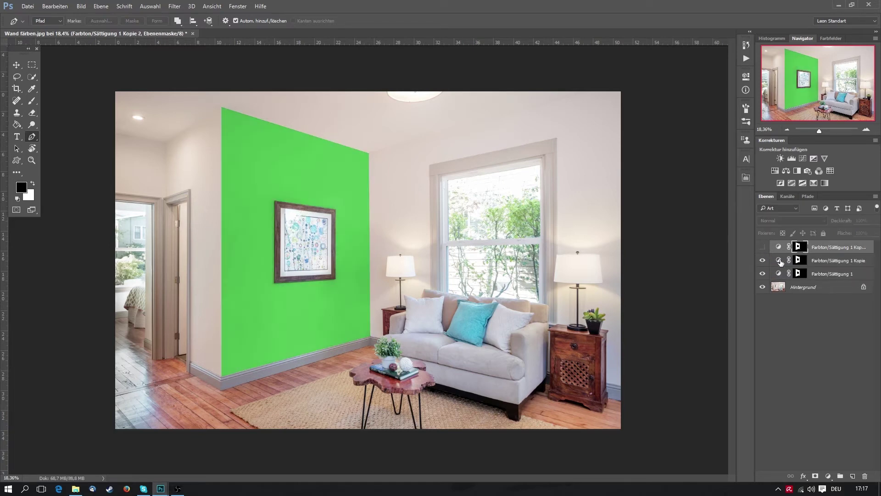
pyautogui.doubleClick(780, 262)
pyautogui.moveTo(662, 128); pyautogui.dragTo(683, 130)
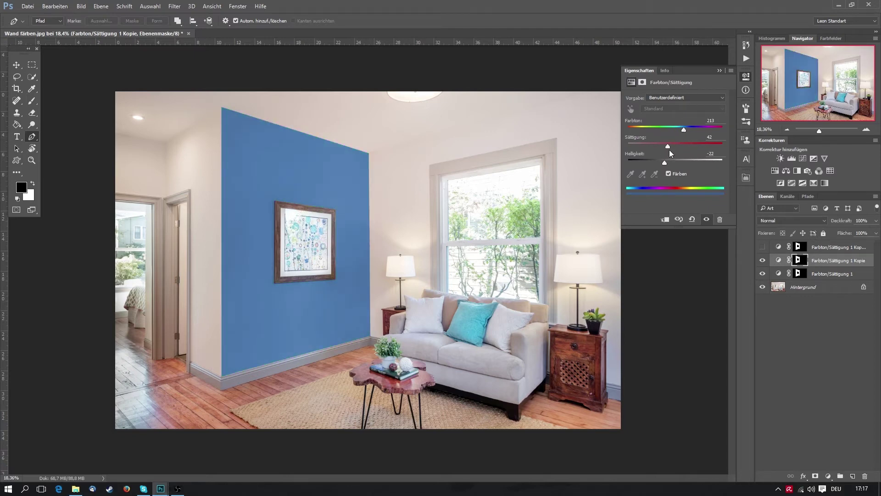
pyautogui.click(762, 247)
pyautogui.click(776, 248)
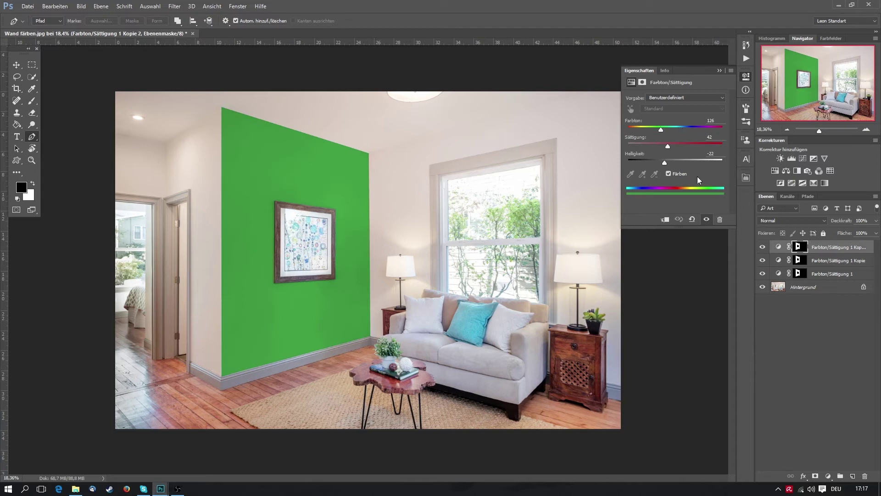
pyautogui.moveTo(661, 131); pyautogui.dragTo(721, 134)
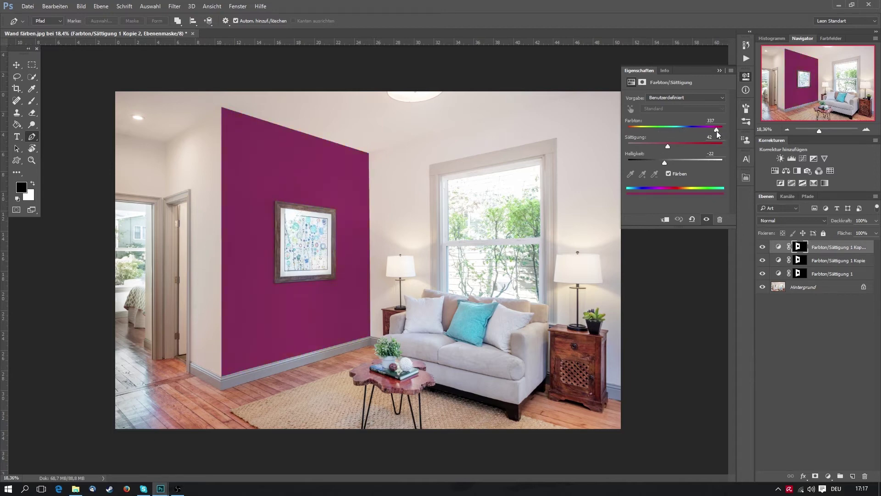
pyautogui.click(718, 70)
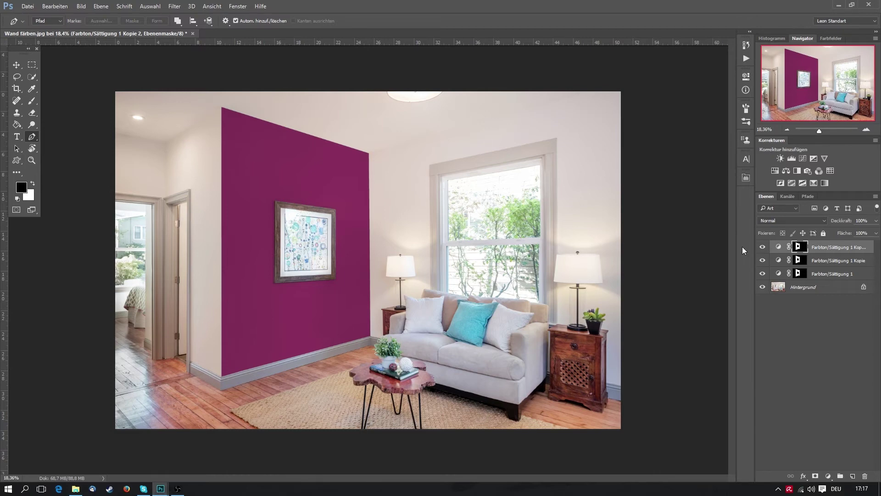
# Toggle the magenta and blue layers' visibility to compare the three wall colours.
pyautogui.click(762, 247)
pyautogui.click(763, 260)
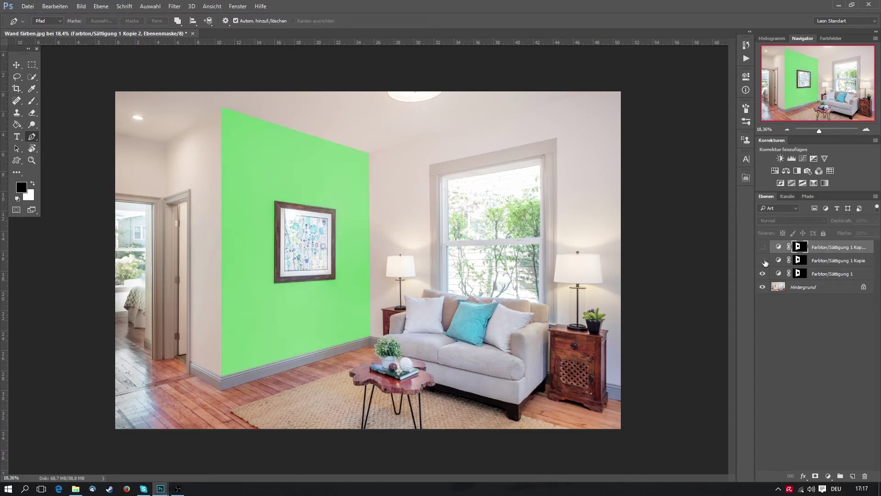
pyautogui.click(763, 261)
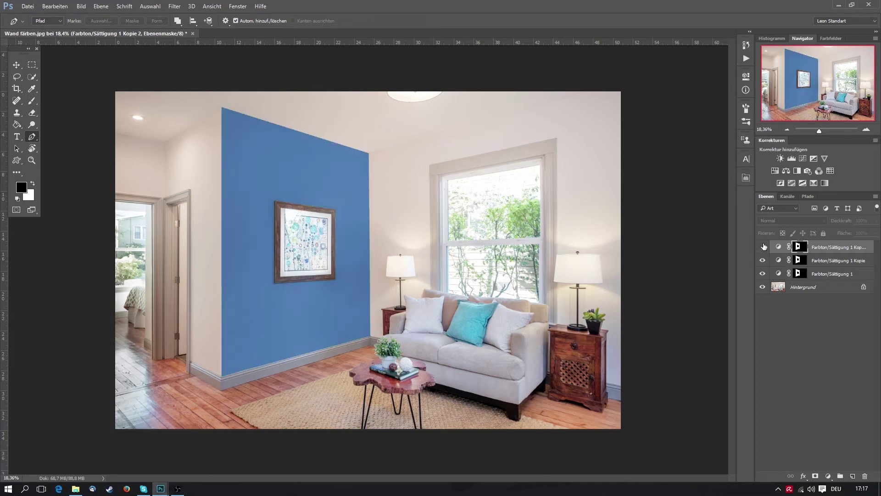
pyautogui.click(763, 246)
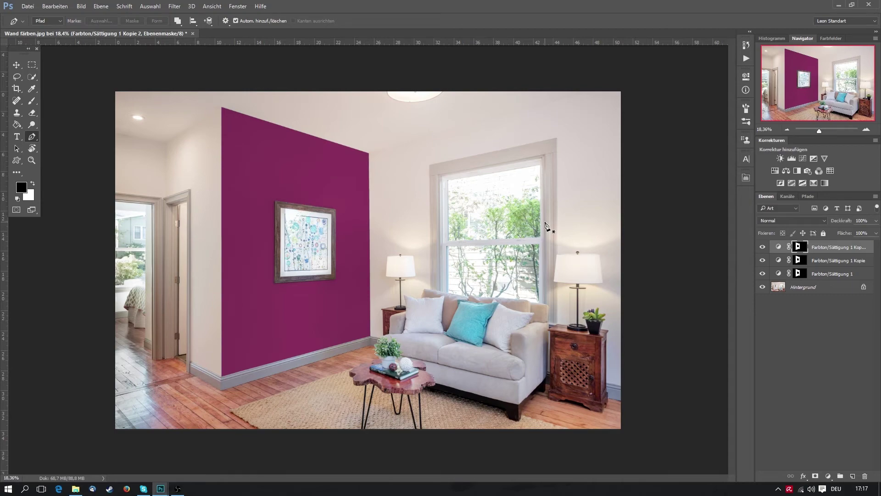
pyautogui.keyDown('alt'); pyautogui.scroll(3, 422, 121); pyautogui.keyUp('alt')
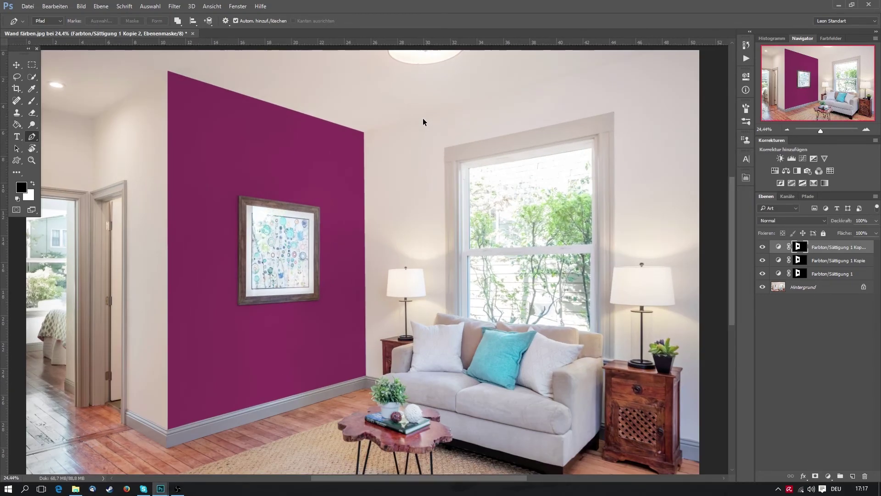
# Trace a closed Pen path around the ceiling, extending beyond the image's top edge.
pyautogui.keyDown('alt'); pyautogui.scroll(2, 420, 100); pyautogui.keyUp('alt')
pyautogui.keyDown('alt'); pyautogui.scroll(2, 335, 212); pyautogui.keyUp('alt')
pyautogui.keyDown('alt'); pyautogui.scroll(1, 276, 222); pyautogui.keyUp('alt')
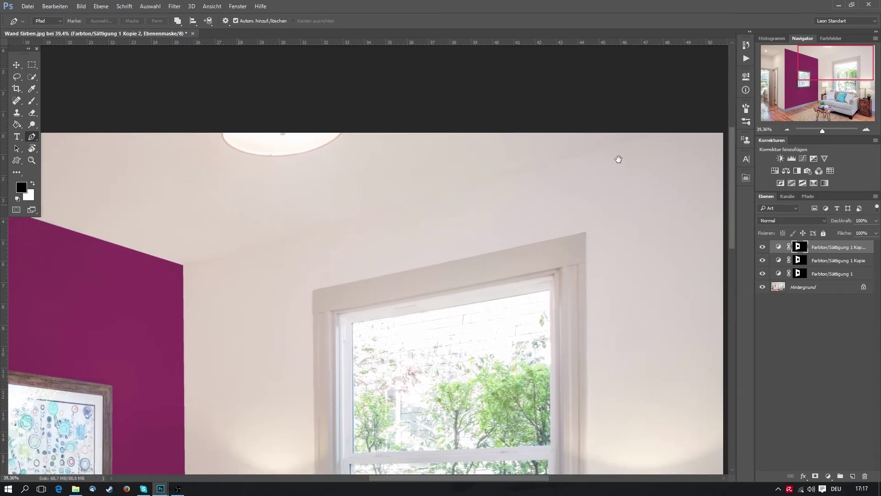
pyautogui.click(182, 268)
pyautogui.moveTo(149, 255); pyautogui.dragTo(511, 273)
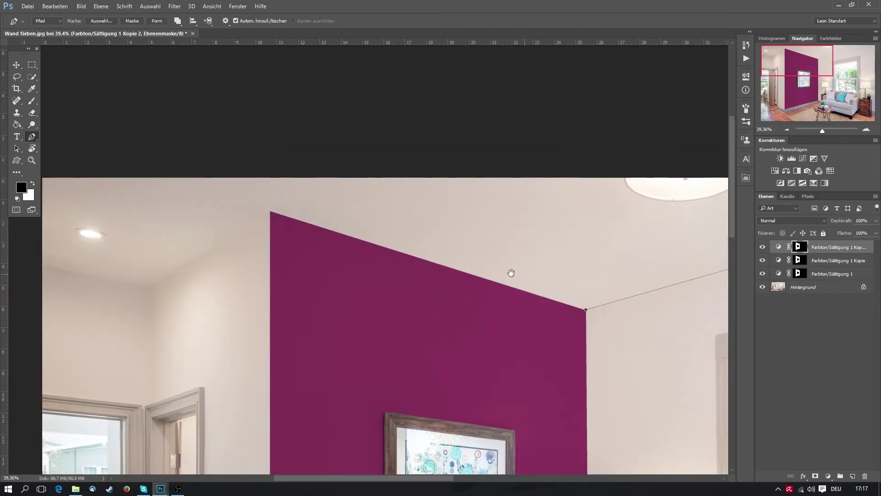
pyautogui.click(91, 156)
pyautogui.scroll(-5, 301, 153)
pyautogui.click(257, 65)
pyautogui.click(397, 59)
pyautogui.click(507, 64)
pyautogui.click(589, 65)
pyautogui.click(594, 87)
# Turn the ceiling path into a selection and add a Hue/Saturation adjustment masked to it.
pyautogui.rightClick(472, 109)
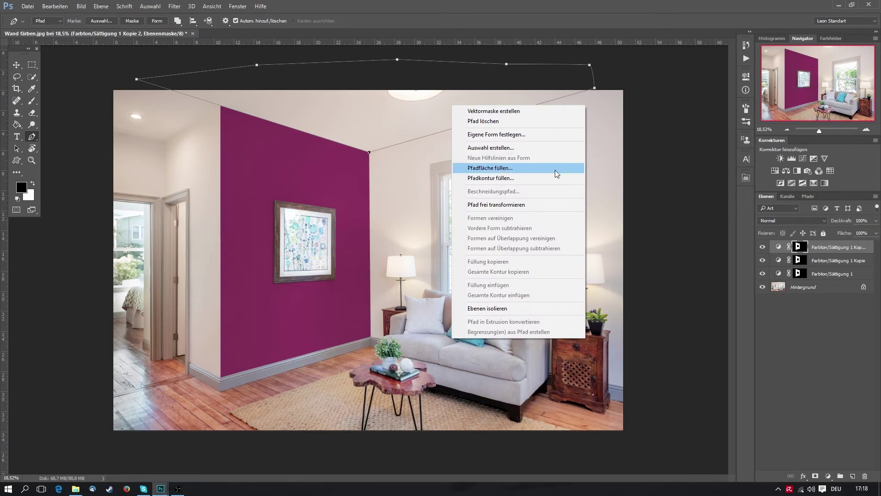
pyautogui.click(526, 147)
pyautogui.click(505, 144)
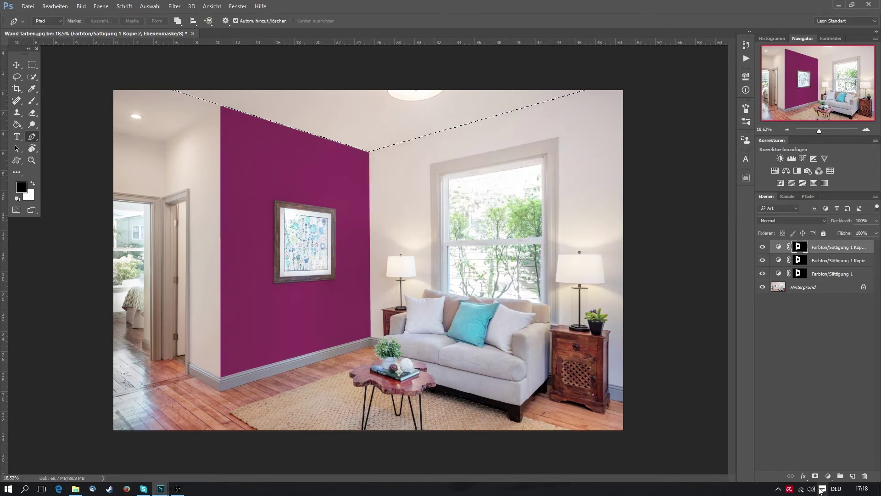
pyautogui.click(827, 475)
pyautogui.click(780, 372)
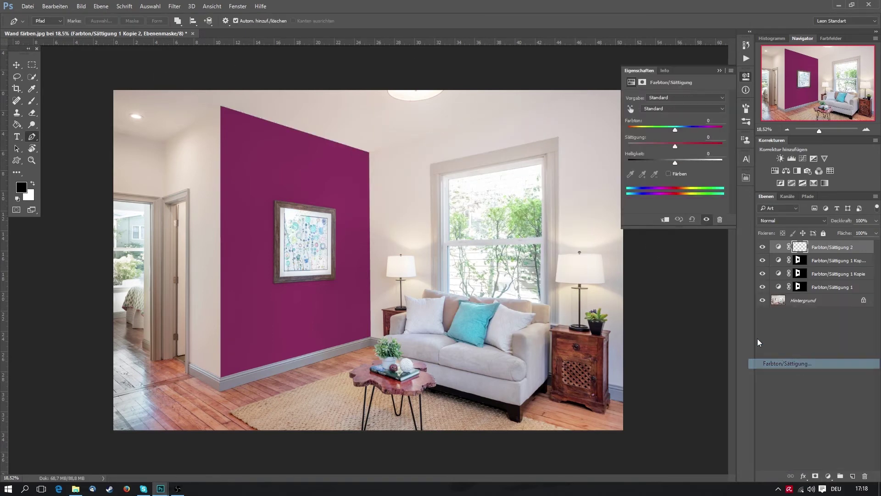
# Colorize the ceiling adjustment with Hue about 54 and Saturation 72, then zoom toward the lamp.
pyautogui.click(668, 174)
pyautogui.moveTo(629, 129); pyautogui.dragTo(697, 147)
pyautogui.moveTo(643, 130); pyautogui.dragTo(642, 129)
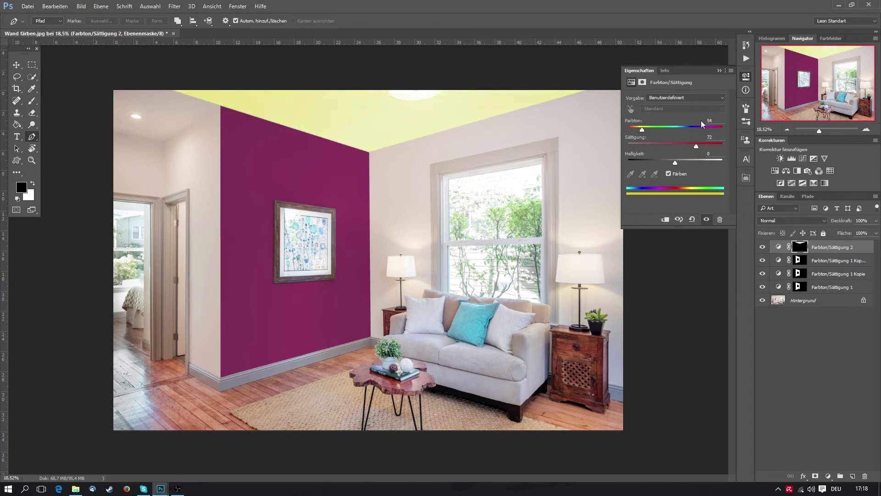
pyautogui.click(716, 70)
pyautogui.scroll(2, 430, 87)
pyautogui.scroll(4, 428, 63)
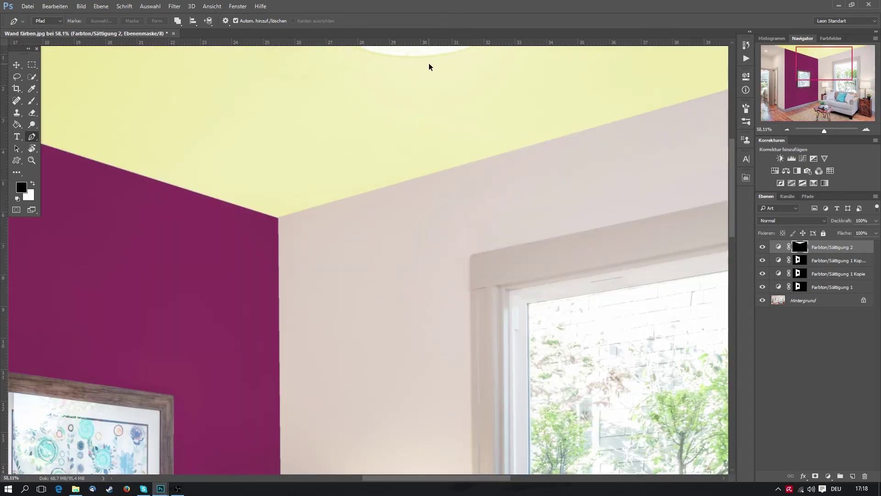
pyautogui.scroll(5, 444, 74)
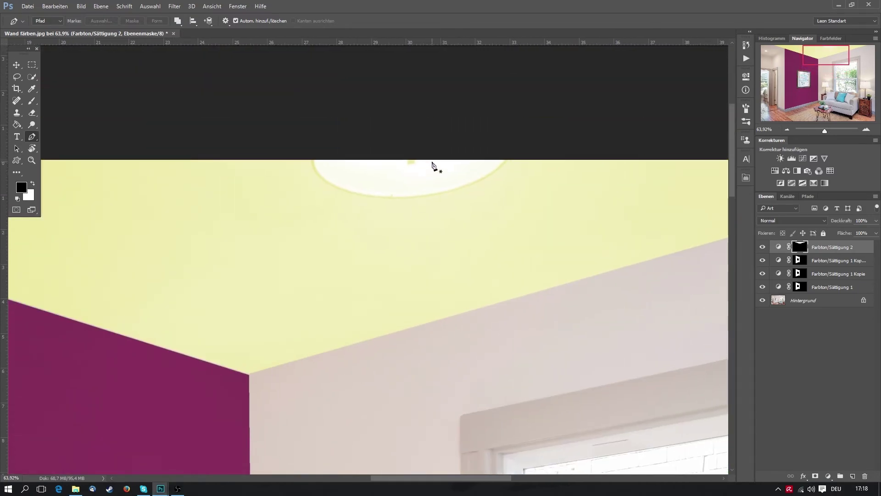
# Trace curved Pen points along the ceiling lamp's lower edge and right side.
pyautogui.click(312, 159)
pyautogui.click(318, 174)
pyautogui.click(342, 189)
pyautogui.click(385, 197)
pyautogui.hotkey('ctrl', 'alt', 'z')
pyautogui.hotkey('ctrl', 'alt', 'z')
pyautogui.hotkey('ctrl', 'alt', 'z')
pyautogui.hotkey('ctrl', 'alt', 'z')
pyautogui.hotkey('ctrl', 'alt', 'z')
pyautogui.hotkey('ctrl', 'alt', 'z')
pyautogui.hotkey('ctrl', 'alt', 'z')
pyautogui.click(417, 197)
pyautogui.moveTo(417, 197); pyautogui.dragTo(533, 194)
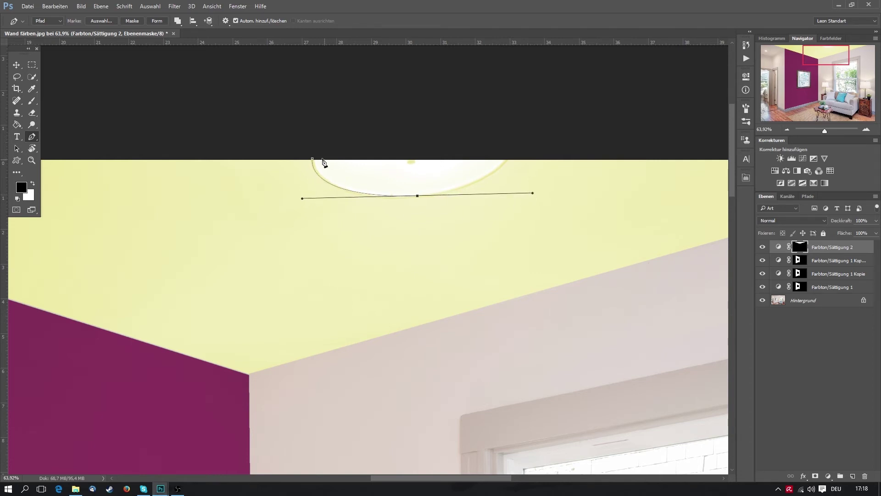
pyautogui.click(510, 158)
pyautogui.moveTo(509, 153)
pyautogui.mouseDown()
pyautogui.moveTo(526, 131)
pyautogui.moveTo(523, 138)
pyautogui.mouseUp()
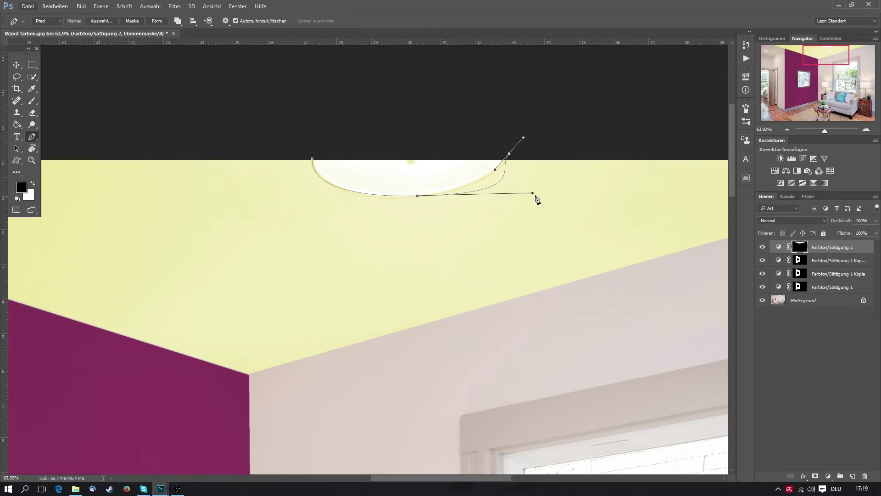
pyautogui.moveTo(533, 192); pyautogui.dragTo(476, 194)
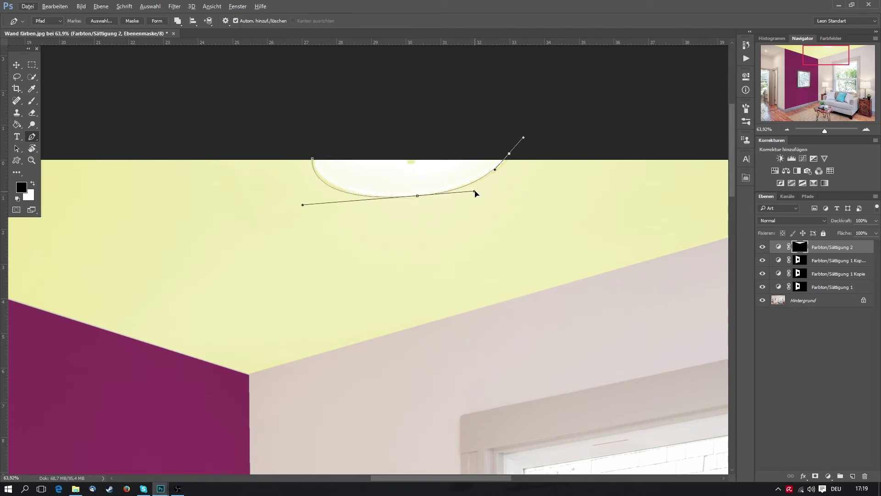
pyautogui.moveTo(509, 153); pyautogui.dragTo(512, 156)
# Finish the lamp outline over its top and convert it into a selection.
pyautogui.click(506, 132)
pyautogui.click(423, 102)
pyautogui.moveTo(361, 99); pyautogui.dragTo(323, 136)
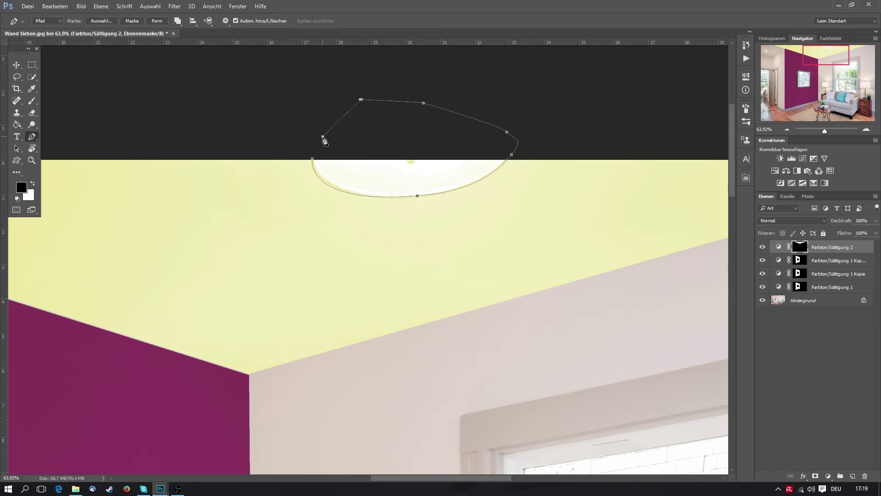
pyautogui.click(315, 161)
pyautogui.rightClick(358, 153)
pyautogui.rightClick(347, 171)
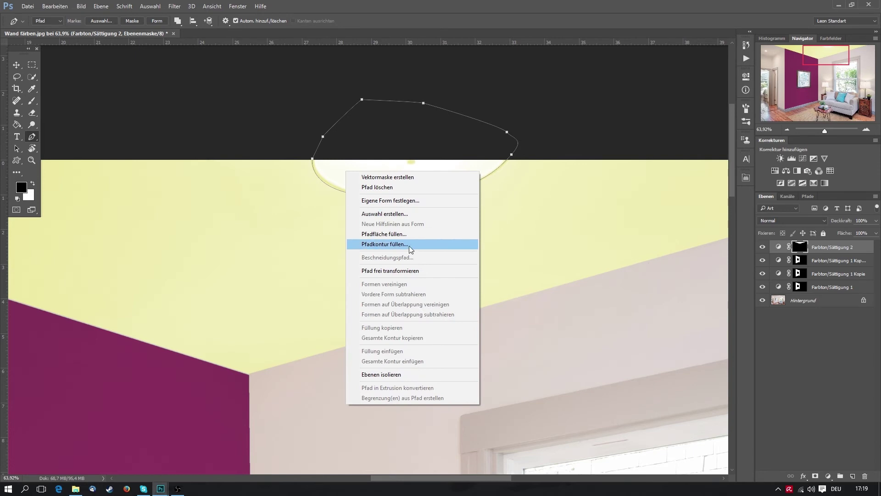
pyautogui.click(409, 213)
pyautogui.click(501, 143)
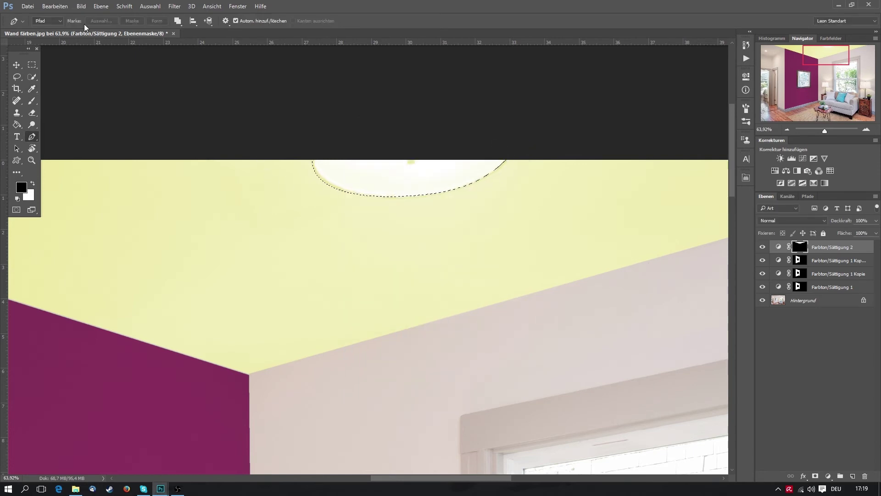
# Fill the lamp selection black on the ceiling mask, deselect, and fit the image on screen.
pyautogui.click(55, 6)
pyautogui.click(84, 139)
pyautogui.click(636, 133)
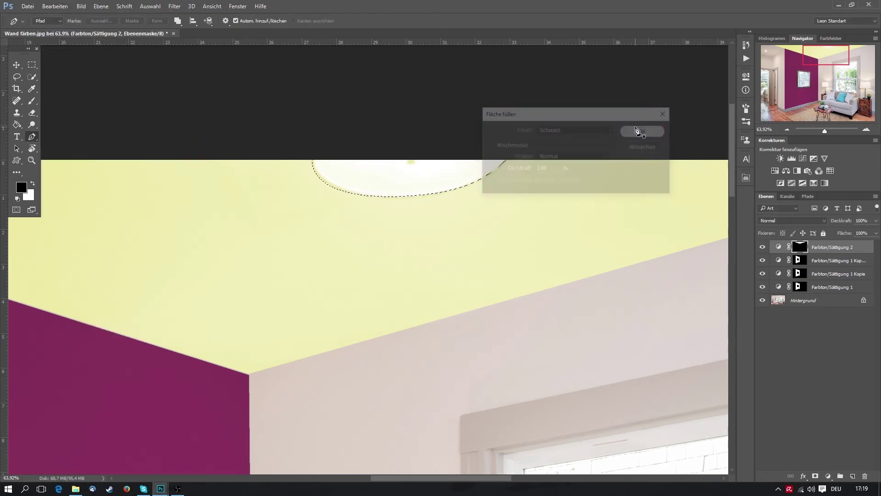
pyautogui.hotkey('ctrl', 'd')
pyautogui.hotkey('ctrl', '0')
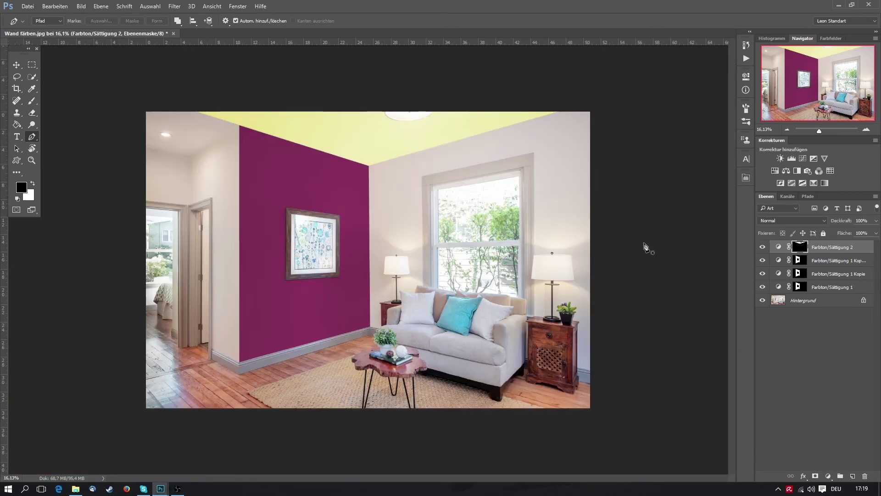